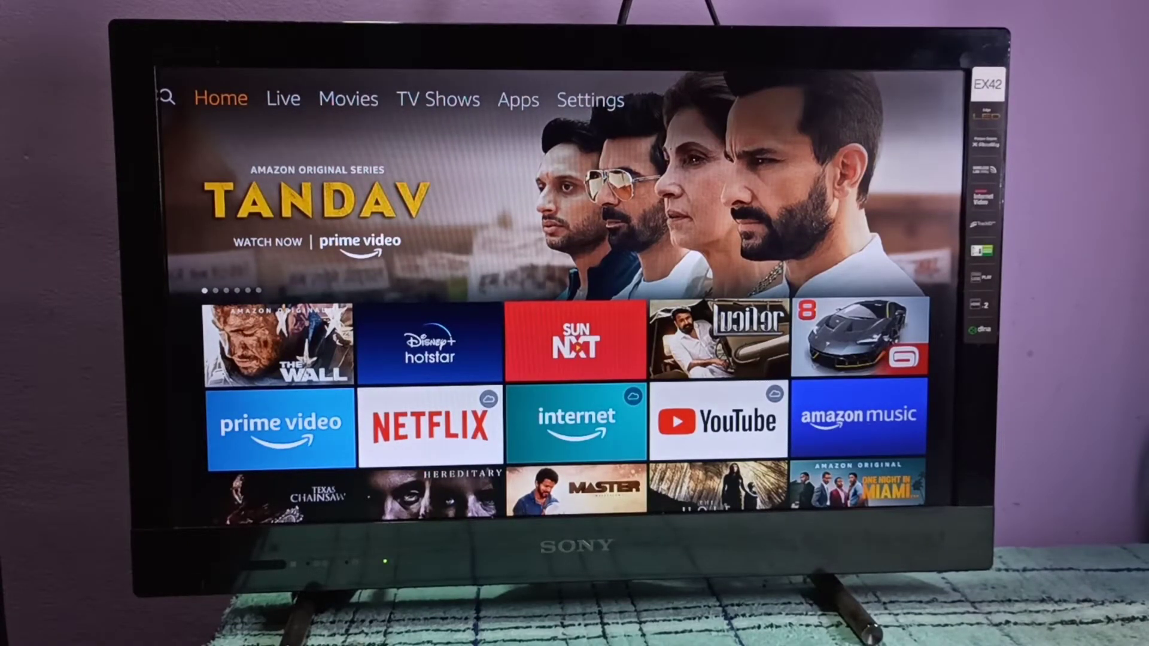
- Move along the top menu past Movies and TV Shows to the Apps section
key(Right)
key(Right)
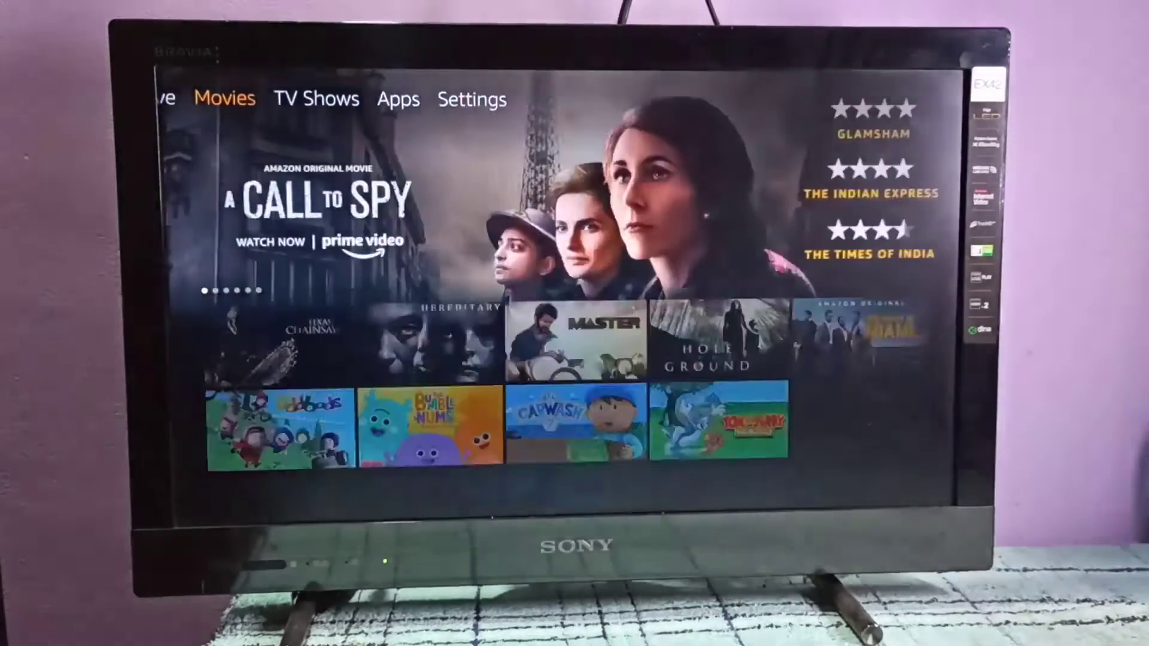
key(Right)
key(Left)
key(Left)
key(Right)
key(Right)
key(Right)
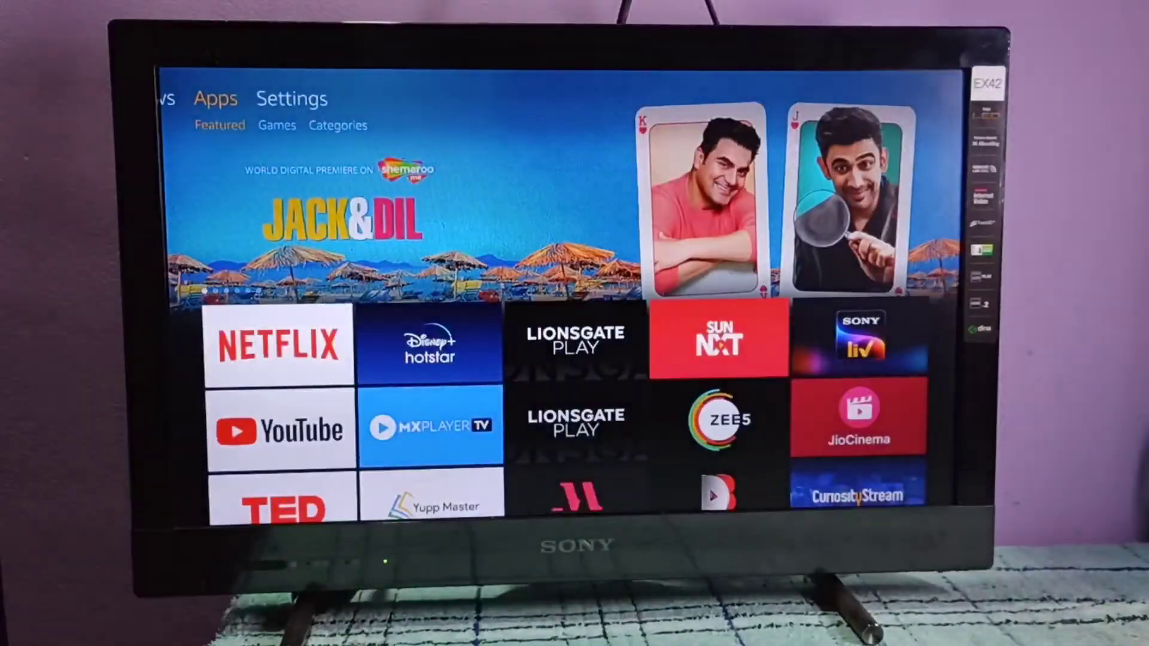
- Go from Settings into Display & Sound and open its Audio page
key(Right)
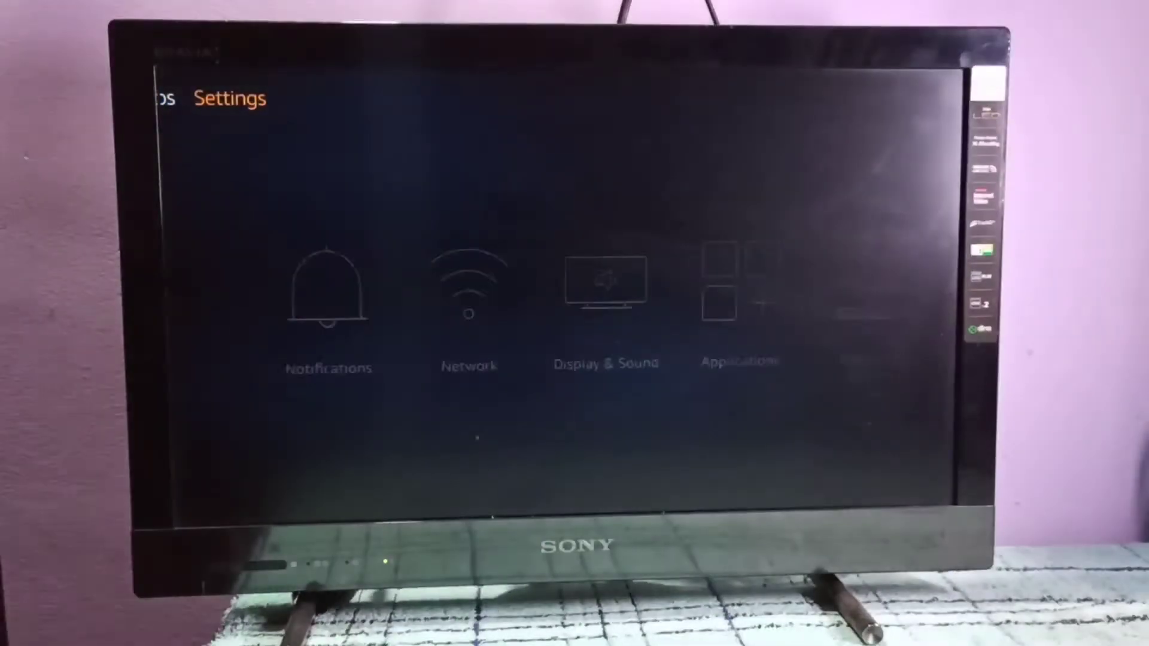
key(Down)
key(Right)
key(Right)
key(Return)
key(Down)
key(Down)
key(Return)
key(Return)
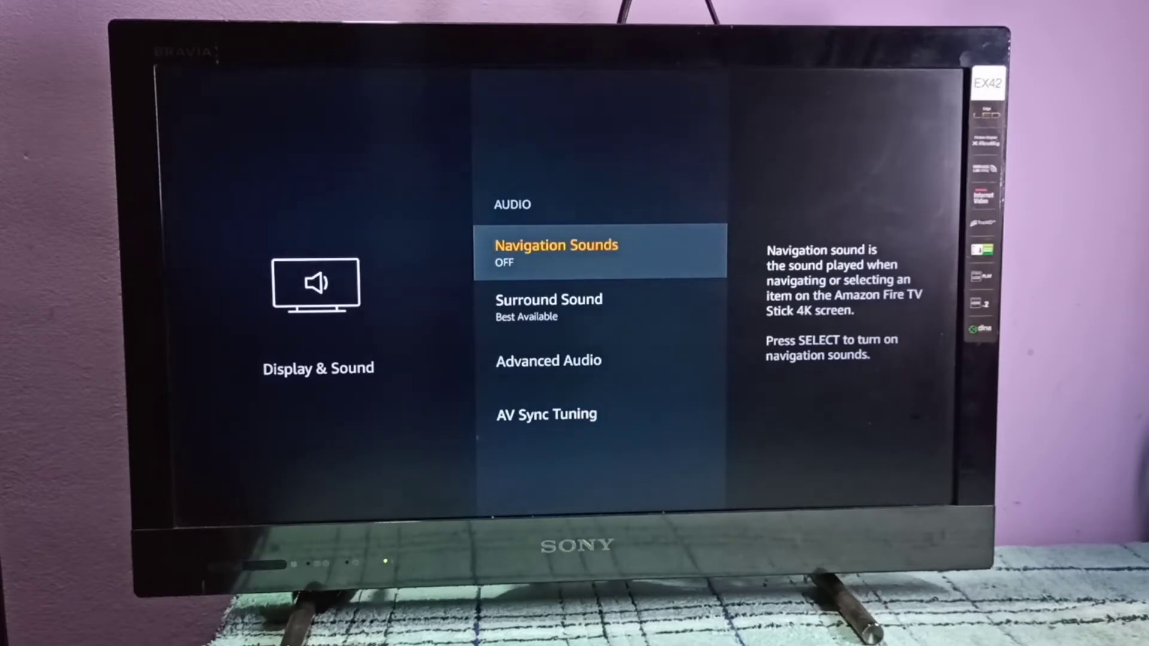